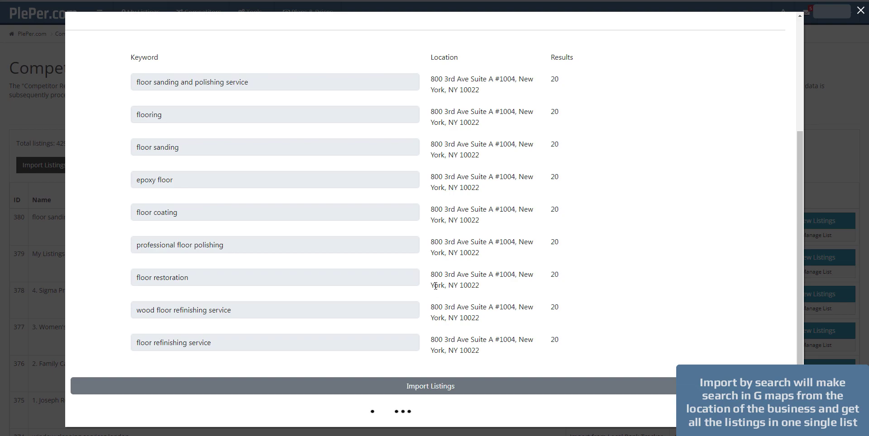
Step: Find Wood Flooring Masters among the imported listings, mark it as the main listing, and return to the competitor lists
key("ctrl+f")
type("Wood Flooring Masters")
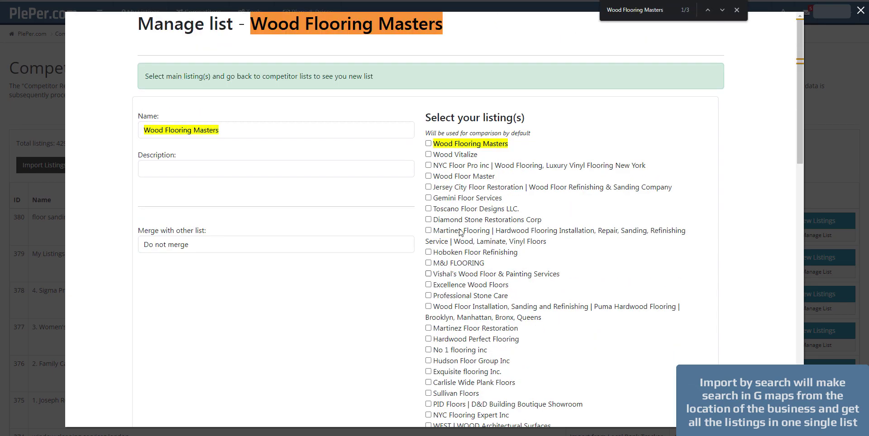
left_click(488, 145)
scroll(559, 128, "down", 10)
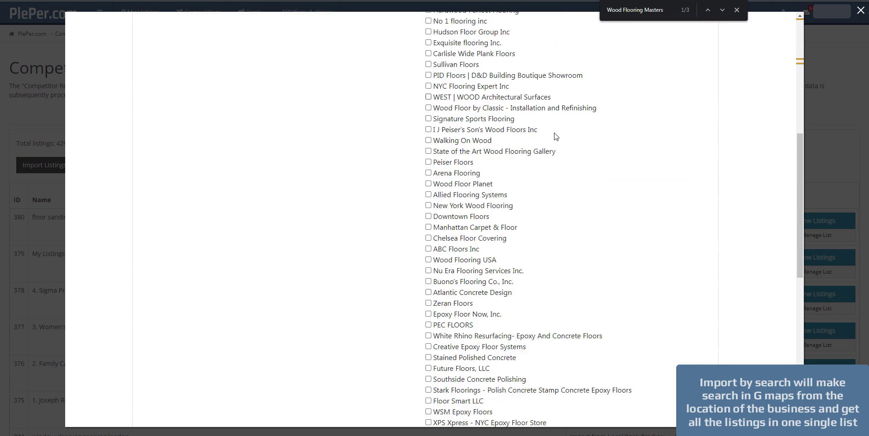
left_click(438, 285)
left_click(47, 133)
Step: Open the listings of the Wood Flooring Masters competitor list
left_click_drag(32, 217, 135, 237)
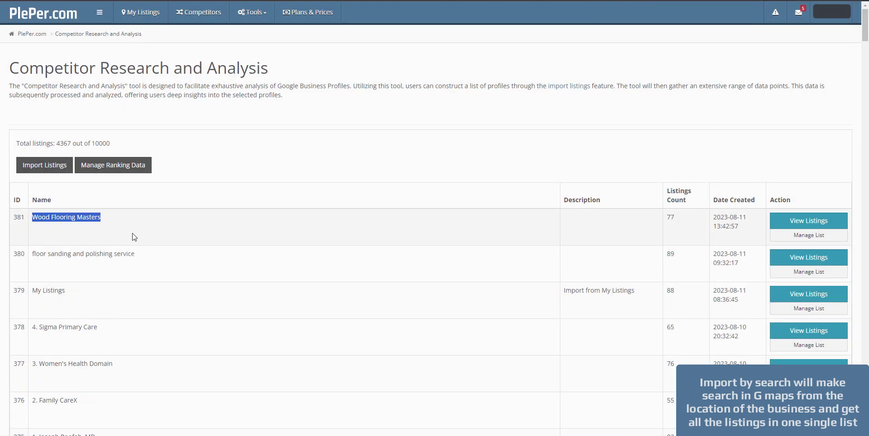
left_click(789, 222)
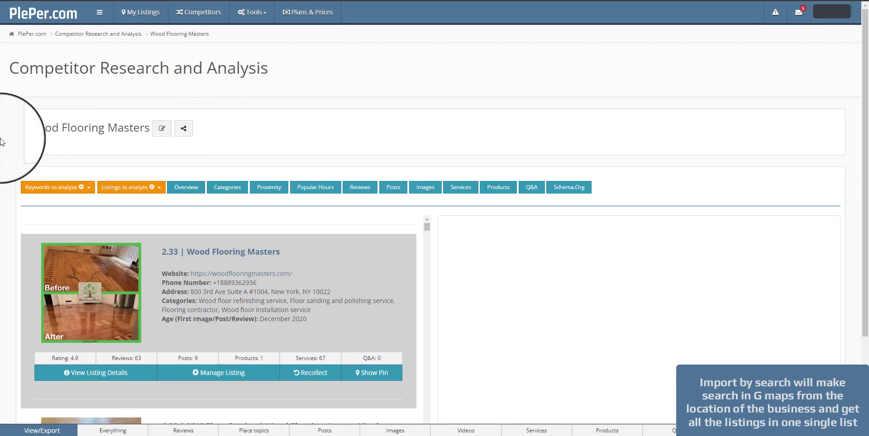
scroll(1, 144, "down", 2)
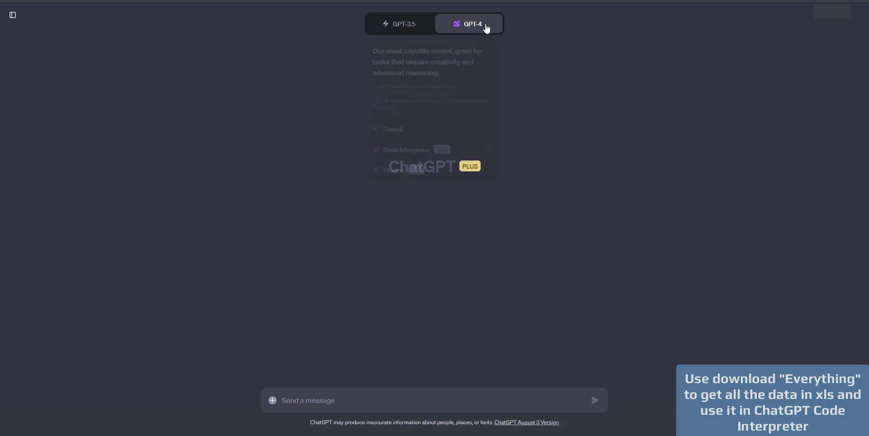
Step: In ChatGPT, choose GPT-4 with Code Interpreter and attach the file Competitor Research and Analysis.xlsx
mouse_move(484, 27)
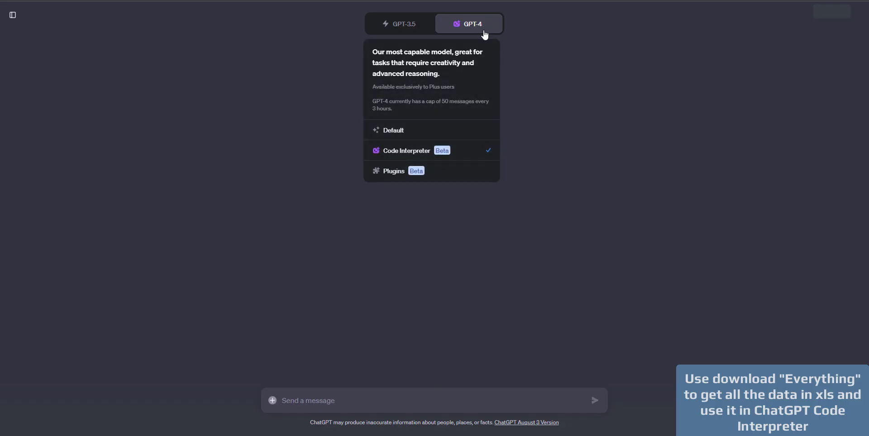
left_click(464, 152)
left_click(273, 400)
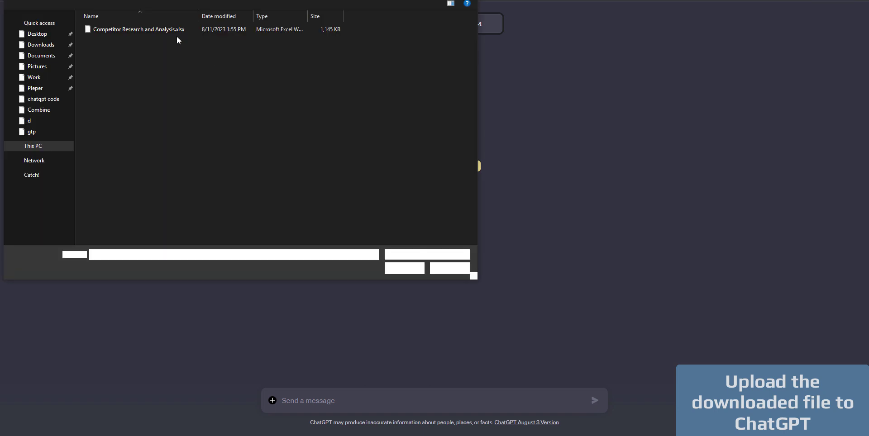
double_click(169, 31)
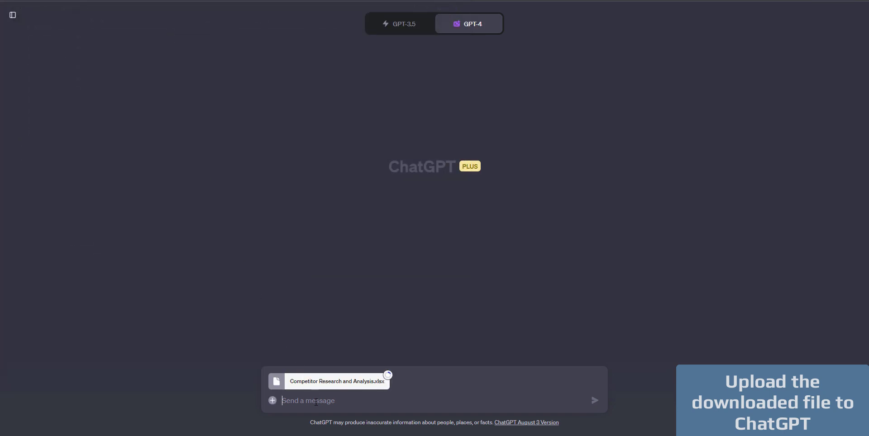
Step: Send a prompt explaining the file's sheets and Place ID columns and requesting analyses of the five top local SEO ranking factors
type("Here are top ranking factors for local SEO. Can you make different analysis on this factors?  Primary GBP Category Keywords in GBP Business Title High Numerical Google Ratings Additional GBP Categories Quantity of Native Google Reviews (w/text)")
scroll(457, 357, "up", 3)
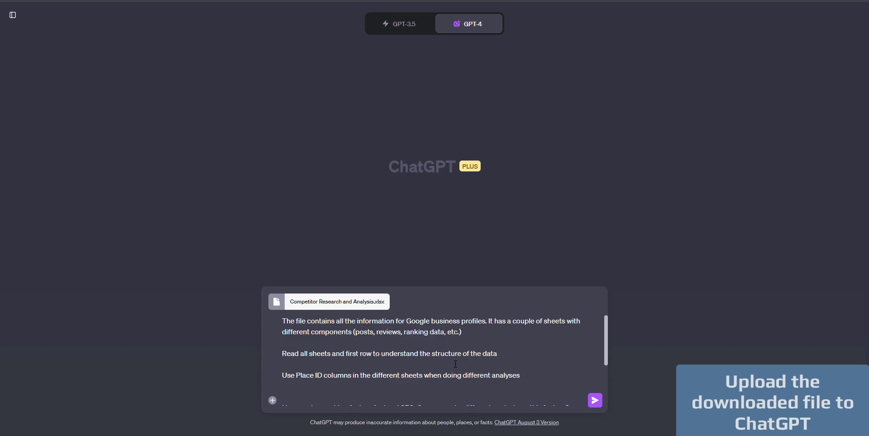
key("ctrl+plus")
key("ctrl+plus")
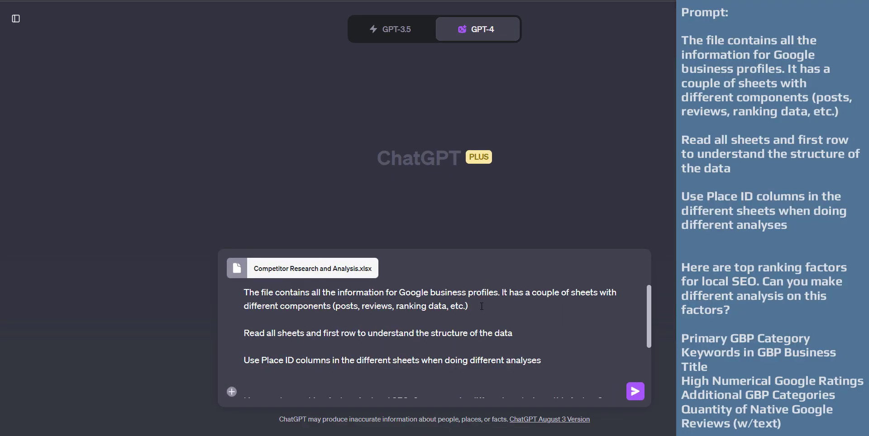
scroll(482, 307, "down", 3)
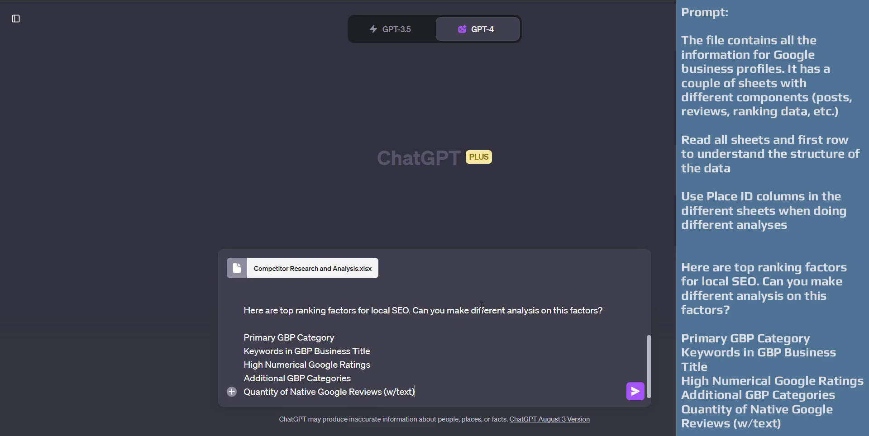
left_click(636, 392)
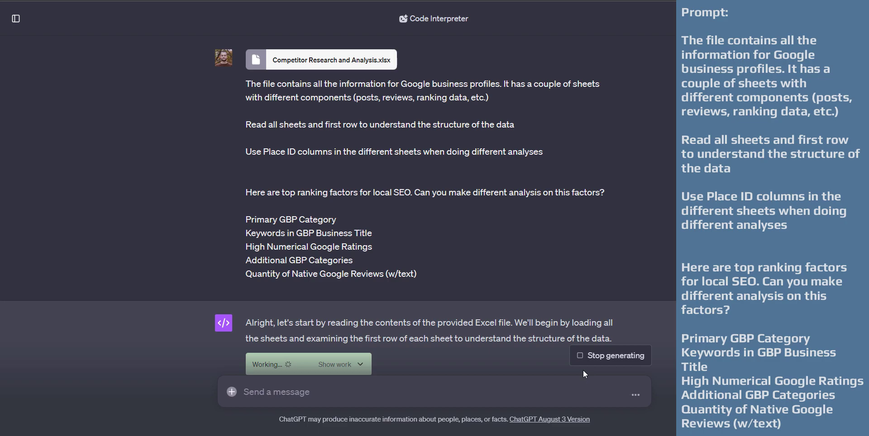
scroll(559, 242, "down", 2)
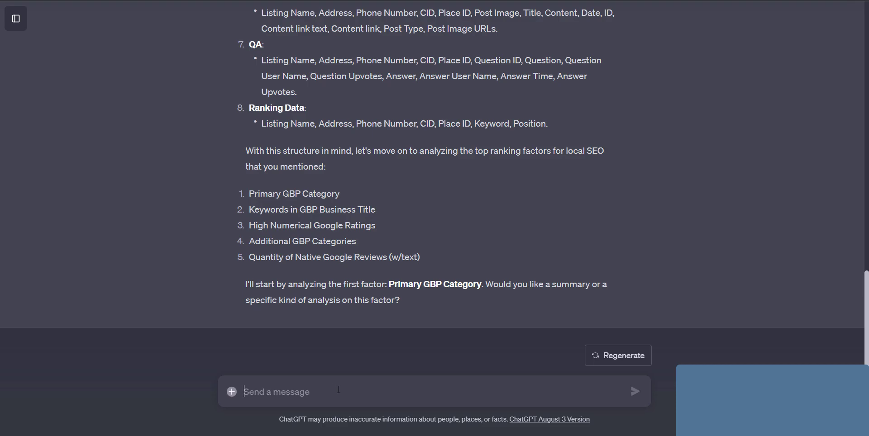
Step: Request a summary for Primary GBP Category with "Summary", and accept the Keywords in GBP Business Title analysis with "Yep"
type("s")
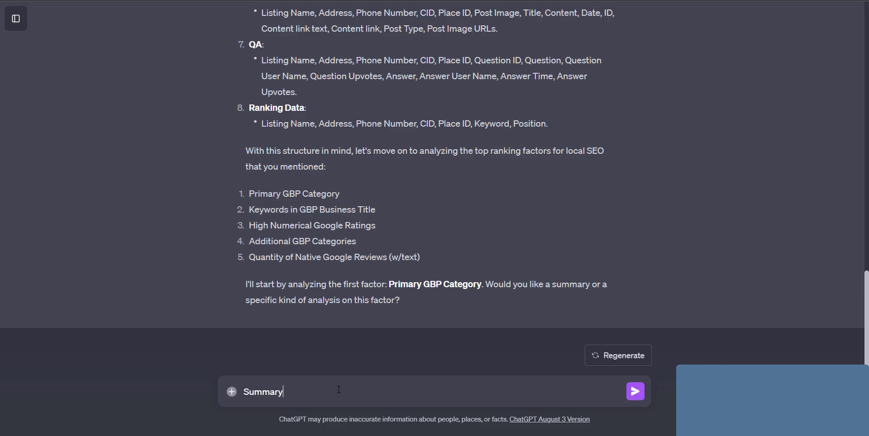
key("Return")
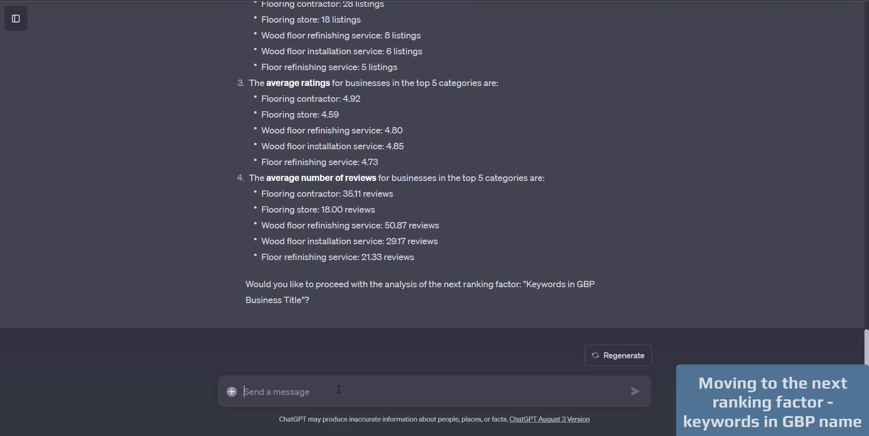
type("Yep")
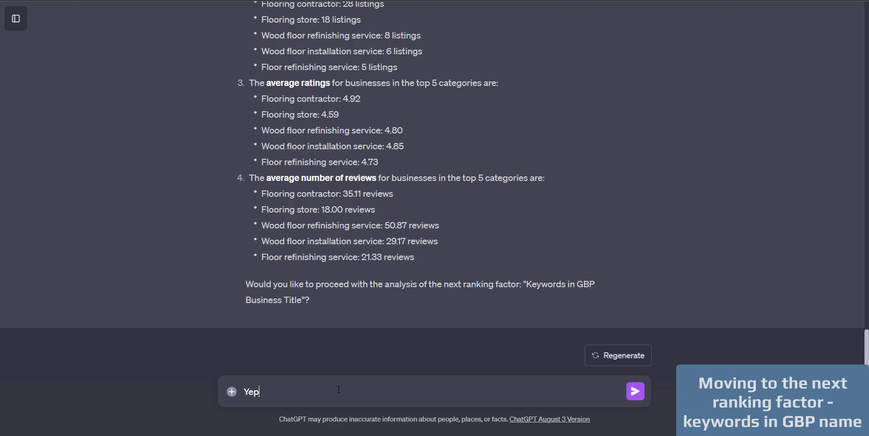
key("Return")
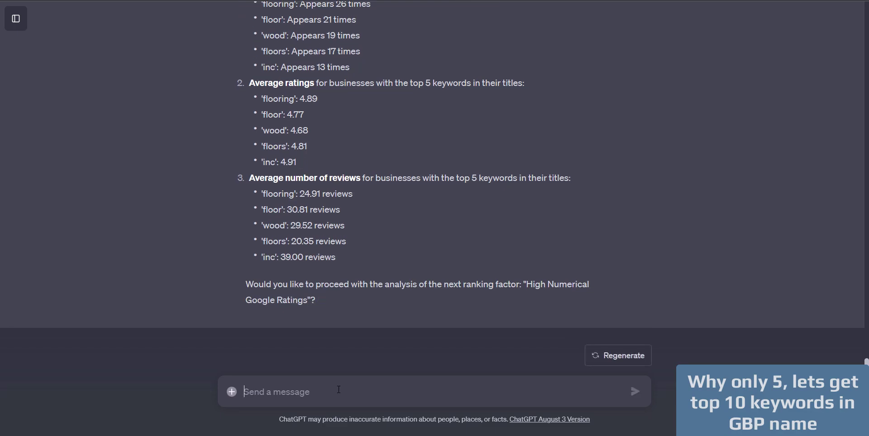
Step: Ask to expand the title analysis to 10 keywords, and request the following analysis with "Go with the next factor"
type("No, can you expend")
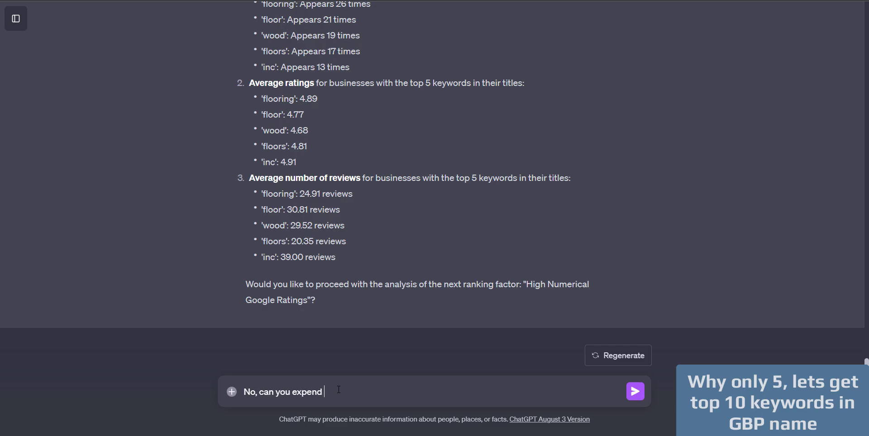
type("to 10 keywords?")
key("Return")
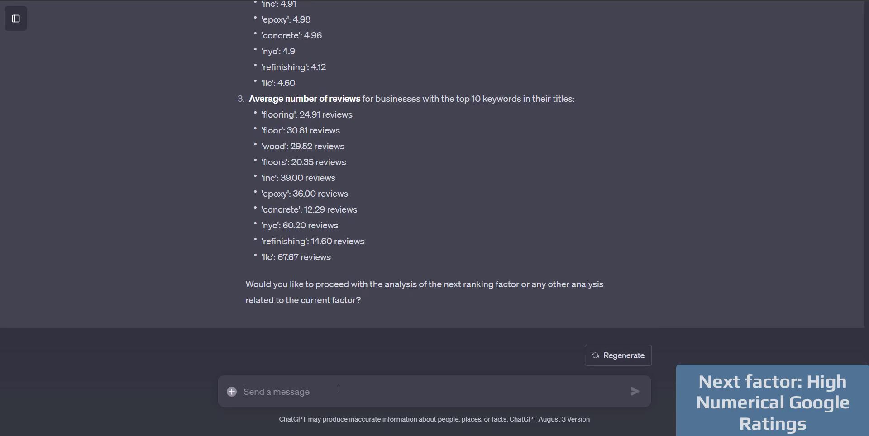
type("Go with the next factor")
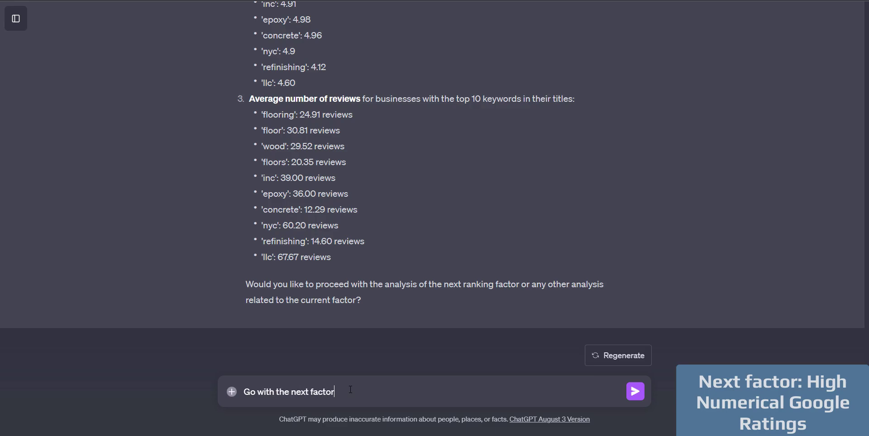
key("Return")
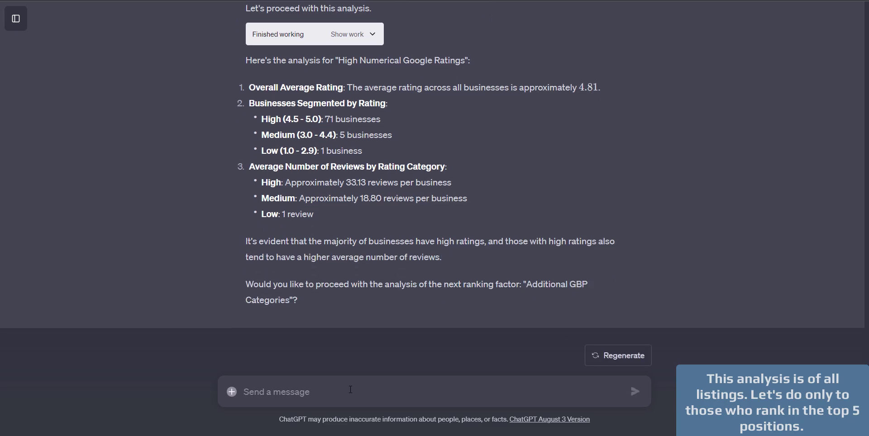
Step: Draft a request to repeat the ratings analysis only for businesses ranking in top 5, naming the Ranking Data sheet as the source
type("Can you")
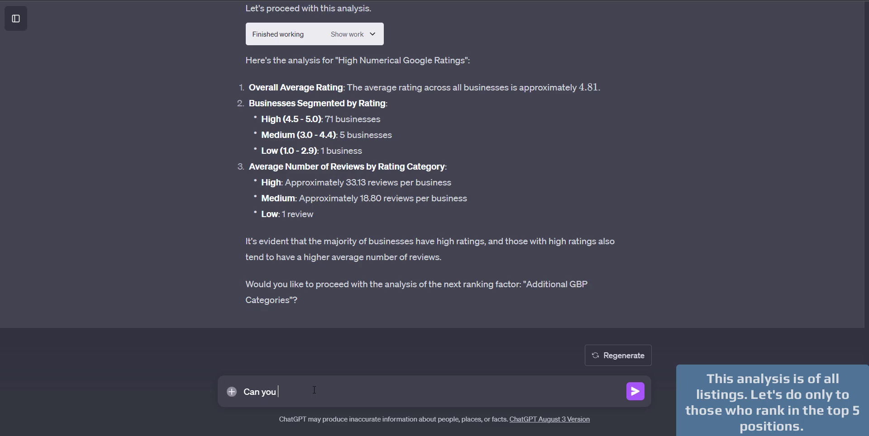
type(" repeat tha analysis but only for busi")
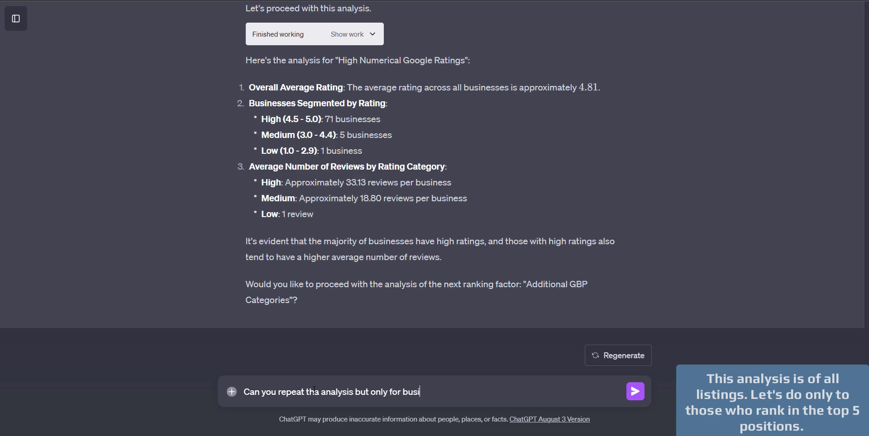
type("ness ranking in top 5 ( from")
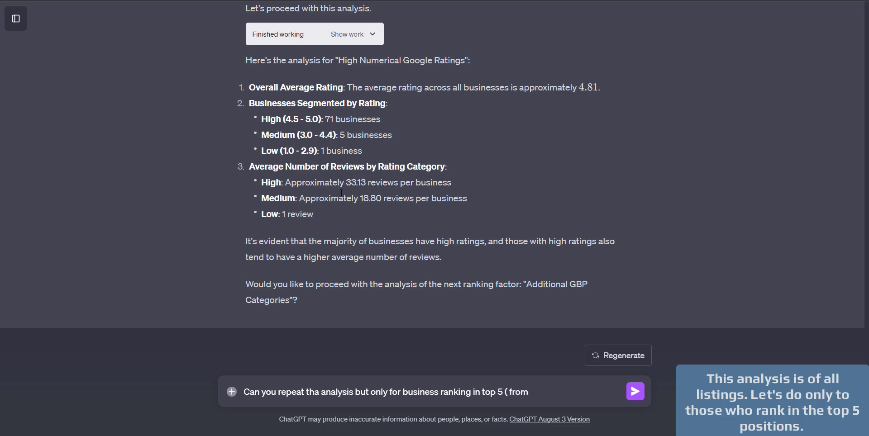
scroll(342, 193, "up", 20)
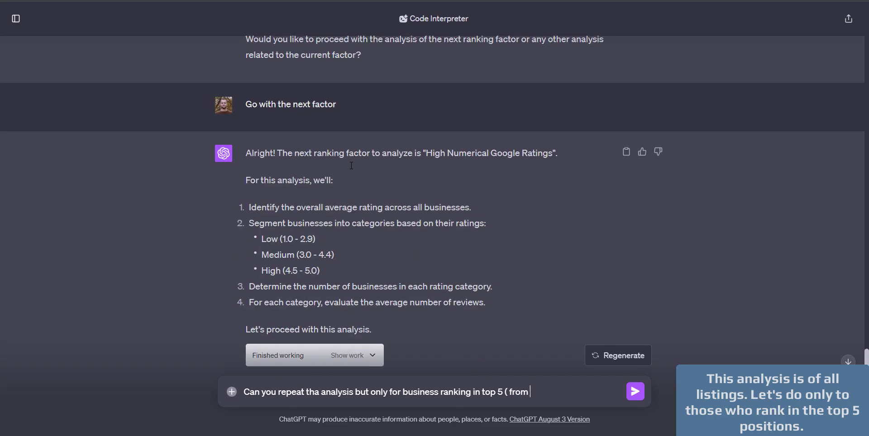
scroll(316, 191, "up", 7)
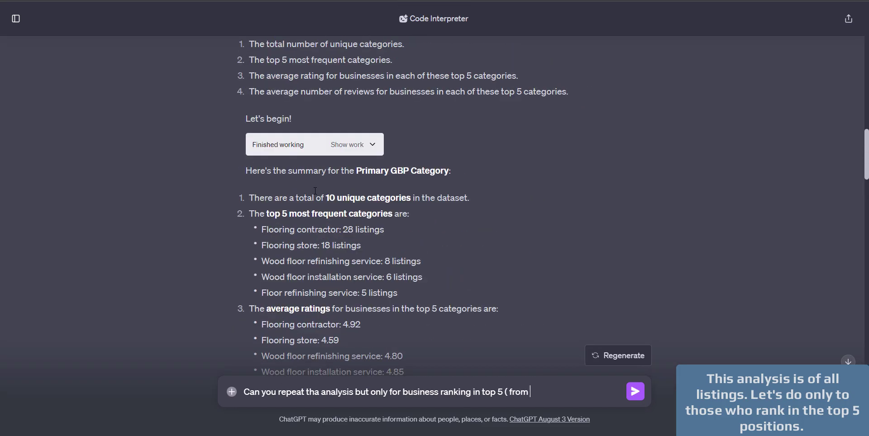
scroll(314, 191, "down", 3)
scroll(326, 185, "up", 8)
scroll(326, 186, "up", 7)
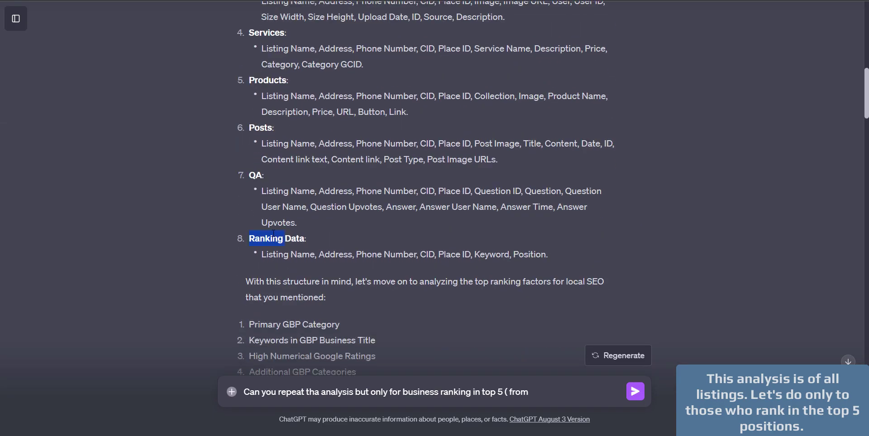
left_click_drag(273, 233, 304, 239)
type("Ranking Data")
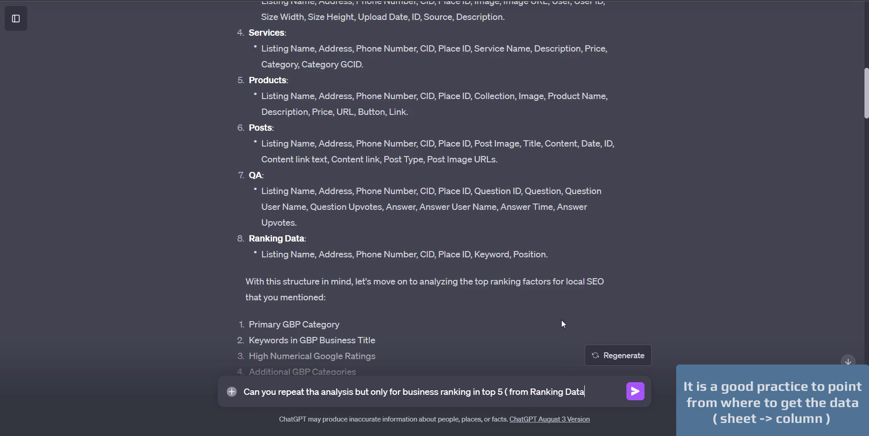
Step: Complete the request by adding "=> Position )?" with the column name copied from the Ranking Data structure, and send it
triple_click(536, 252)
double_click(536, 252)
key("ctrl+c")
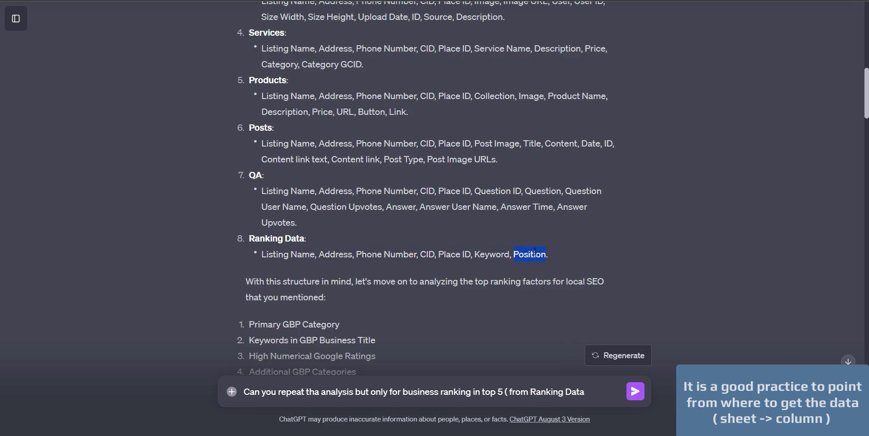
left_click(583, 386)
type("=>")
key("ctrl+v")
type(")")
key("Return")
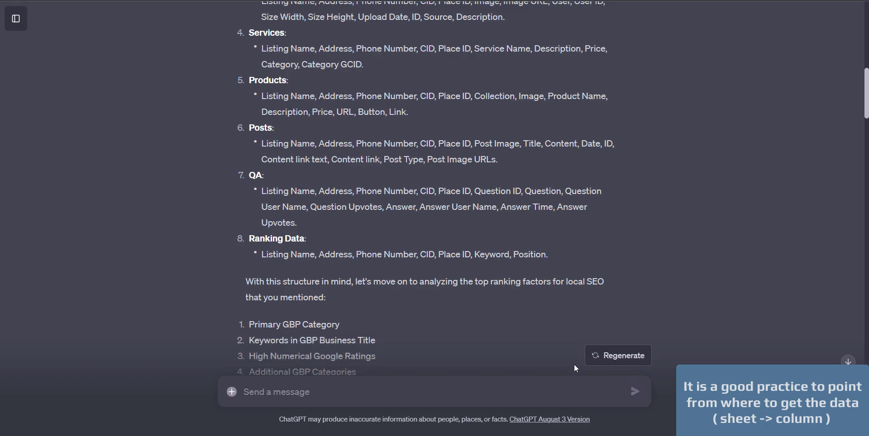
Step: Examine the reply's filtering plan, average rating, rating segments and average review numbers for the top 5 ranking businesses
scroll(526, 254, "down", 15)
scroll(520, 246, "down", 15)
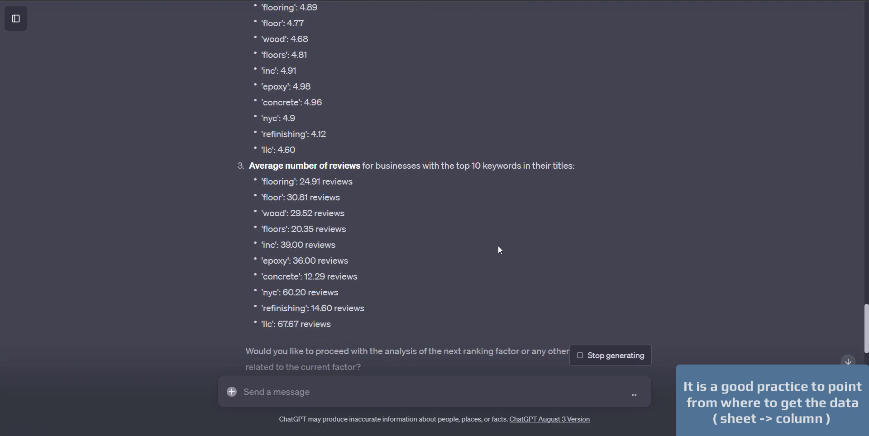
triple_click(431, 301)
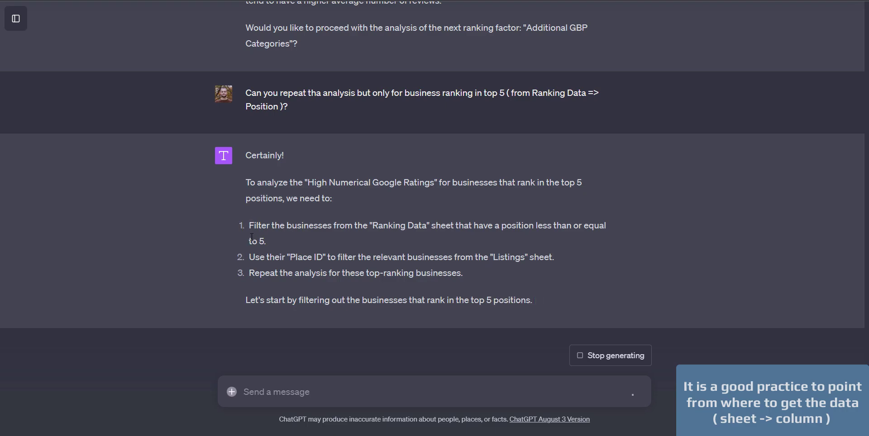
left_click_drag(331, 254, 265, 253)
left_click(412, 251)
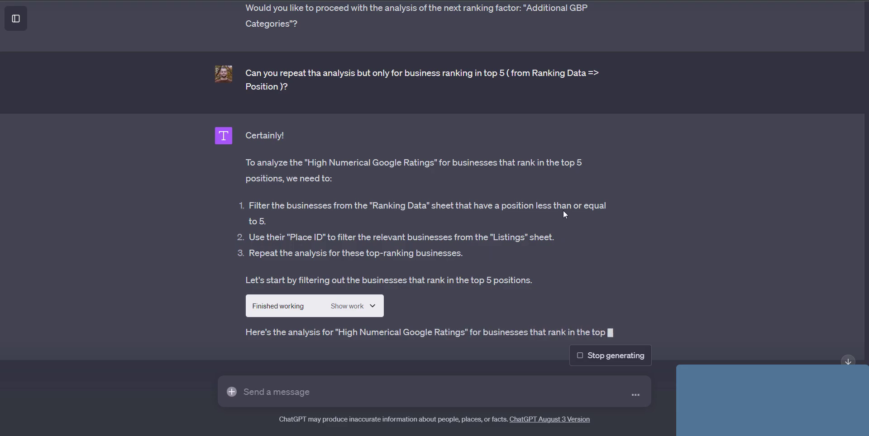
scroll(437, 174, "down", 2)
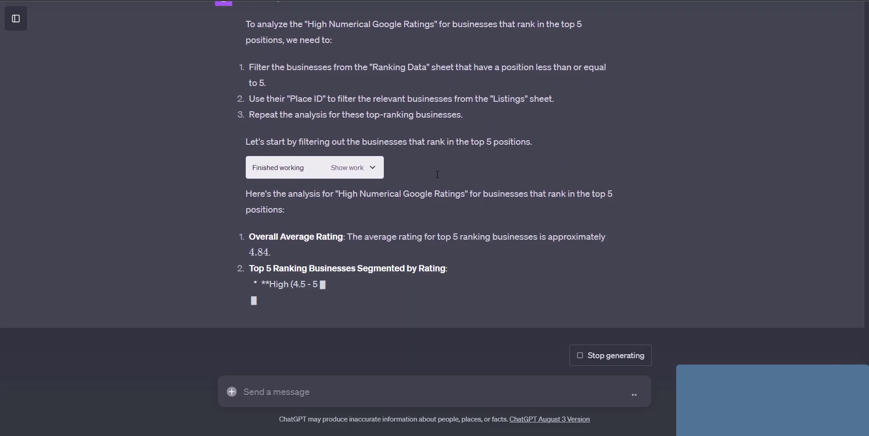
left_click_drag(436, 221, 472, 232)
left_click_drag(335, 253, 268, 268)
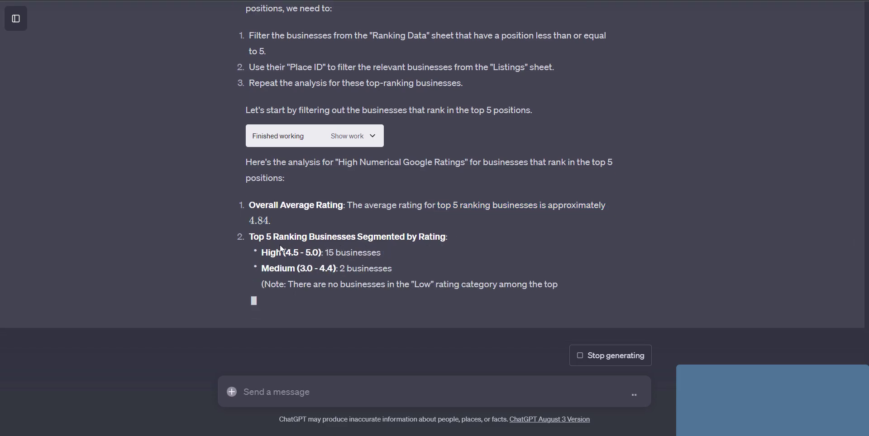
left_click_drag(346, 262, 330, 237)
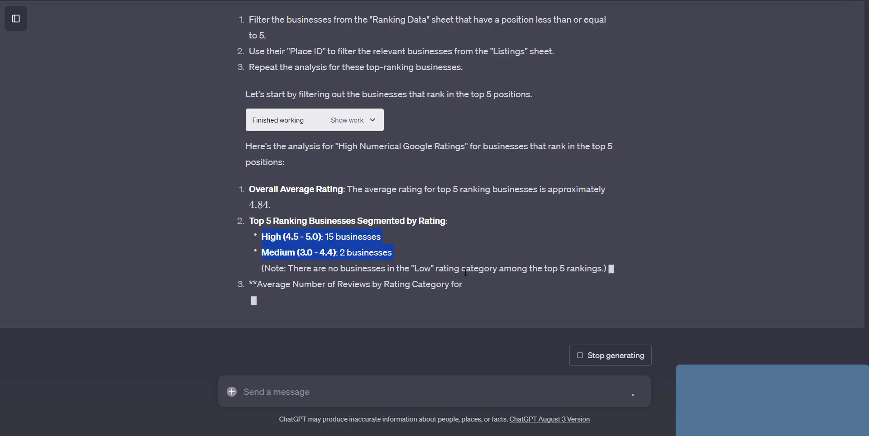
double_click(423, 268)
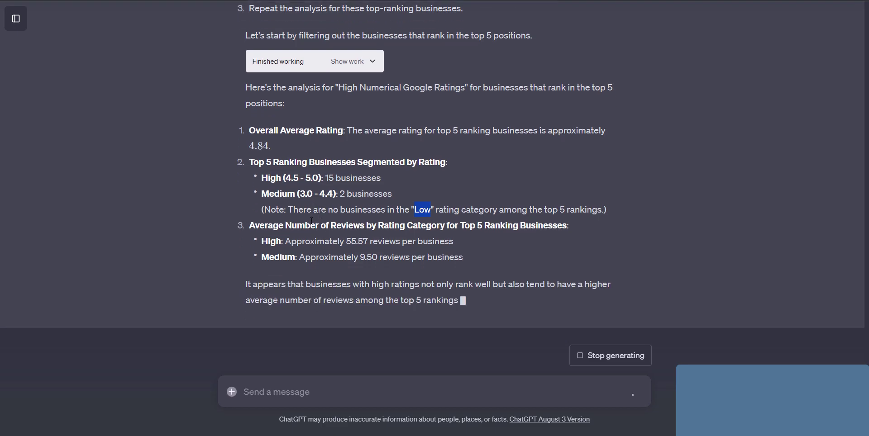
left_click_drag(302, 237, 407, 215)
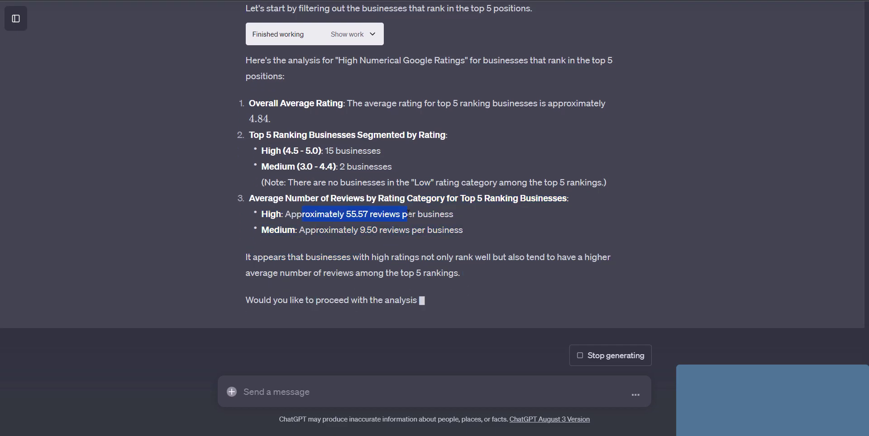
left_click_drag(351, 231, 399, 231)
left_click(367, 243)
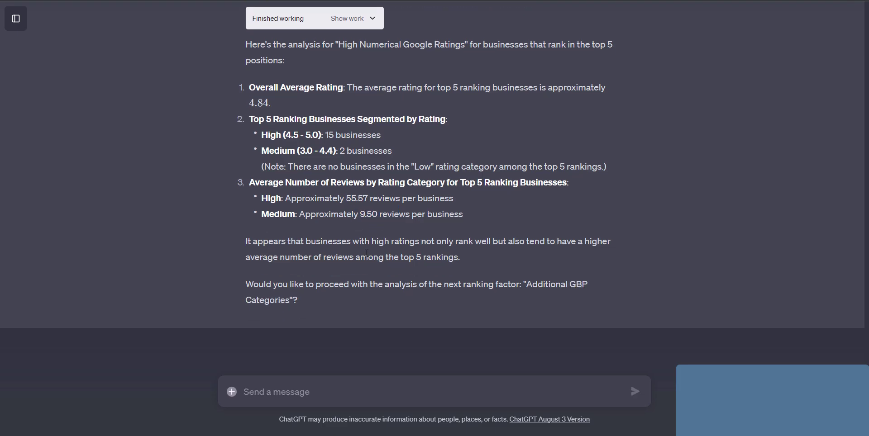